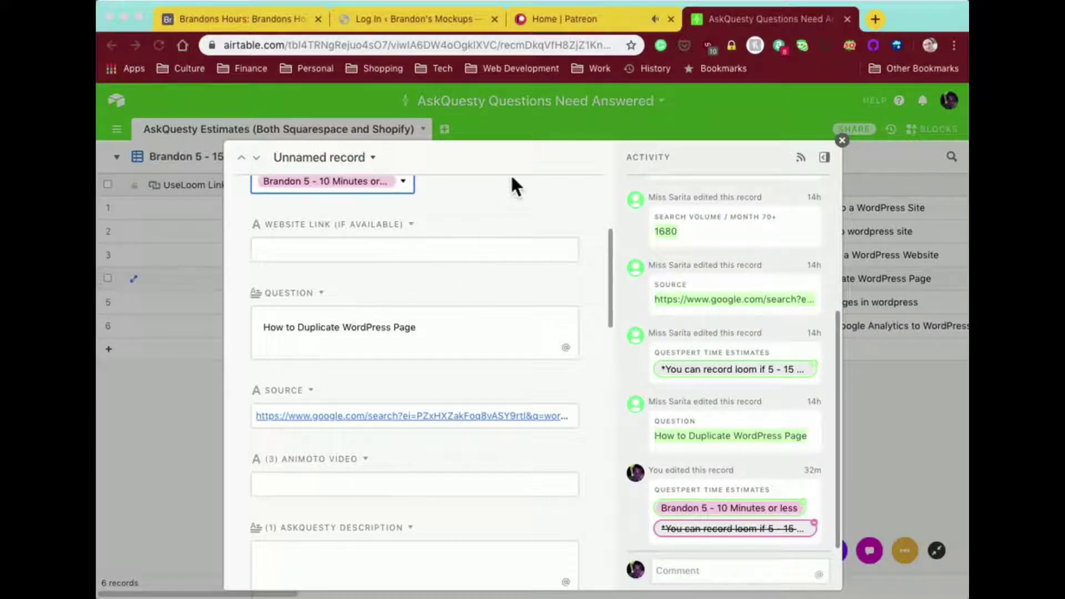
Step: Switch to the WordPress login page and log in to the Brandon's Mockups site with the prefilled credentials
click(418, 19)
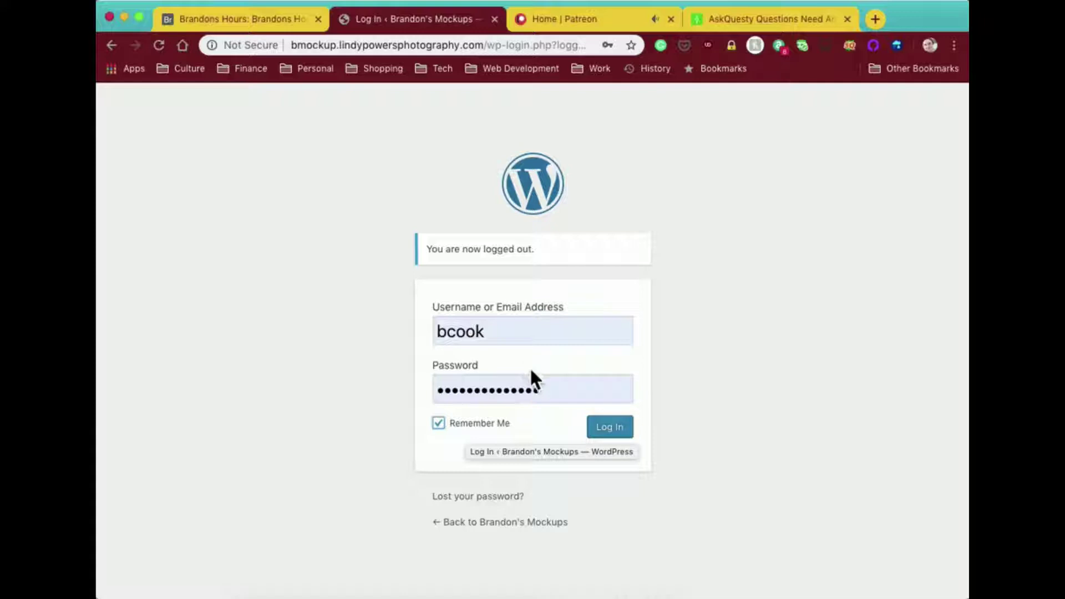
click(613, 439)
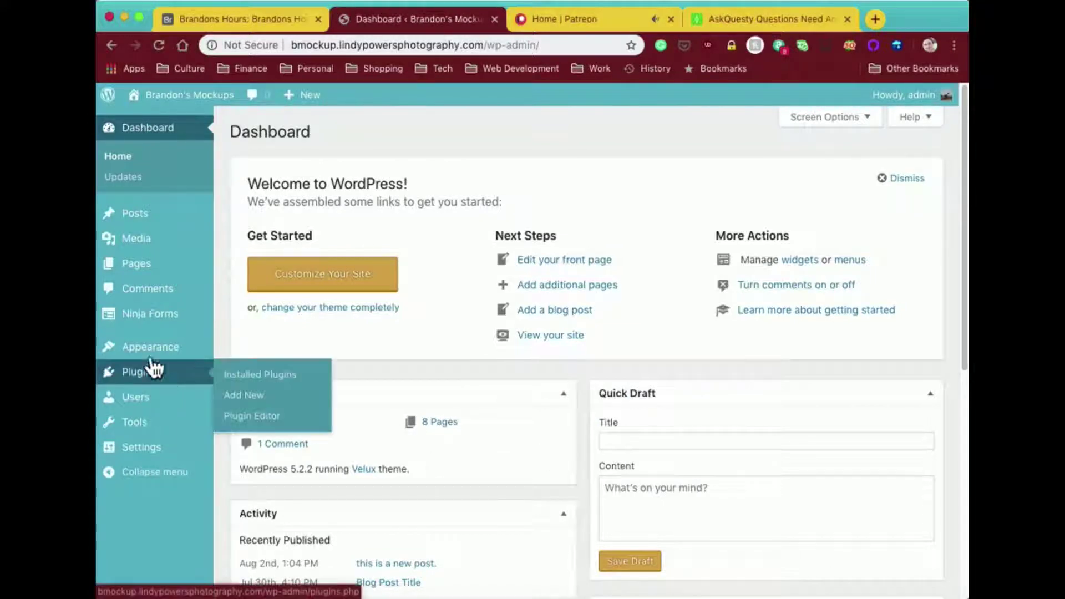
Step: Search the plugin directory for "duplicate page", then install and activate the Duplicate Page plugin
mouse_move(159, 383)
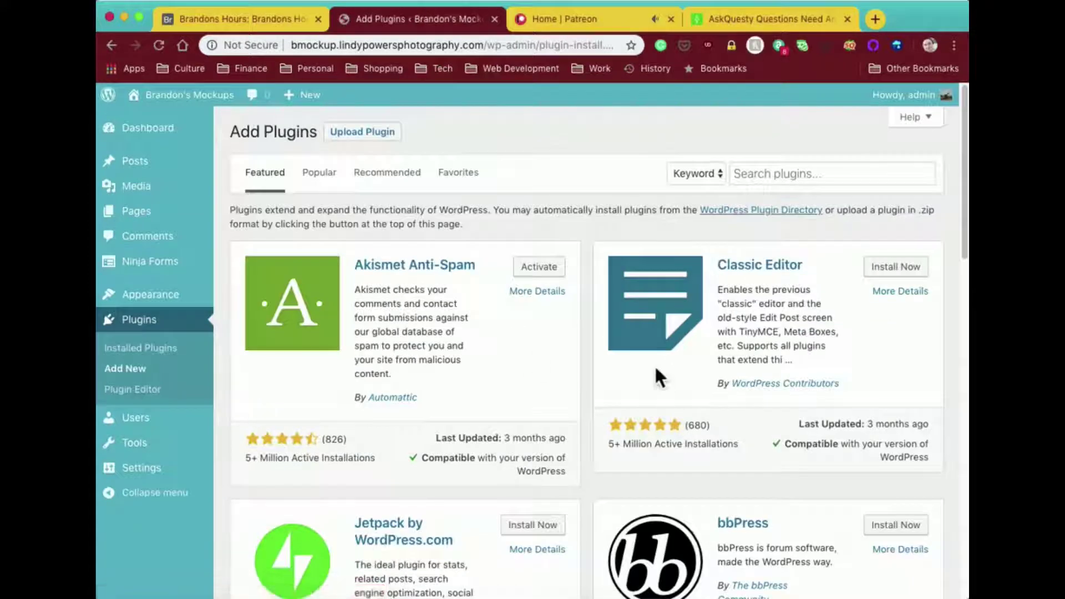
click(767, 183)
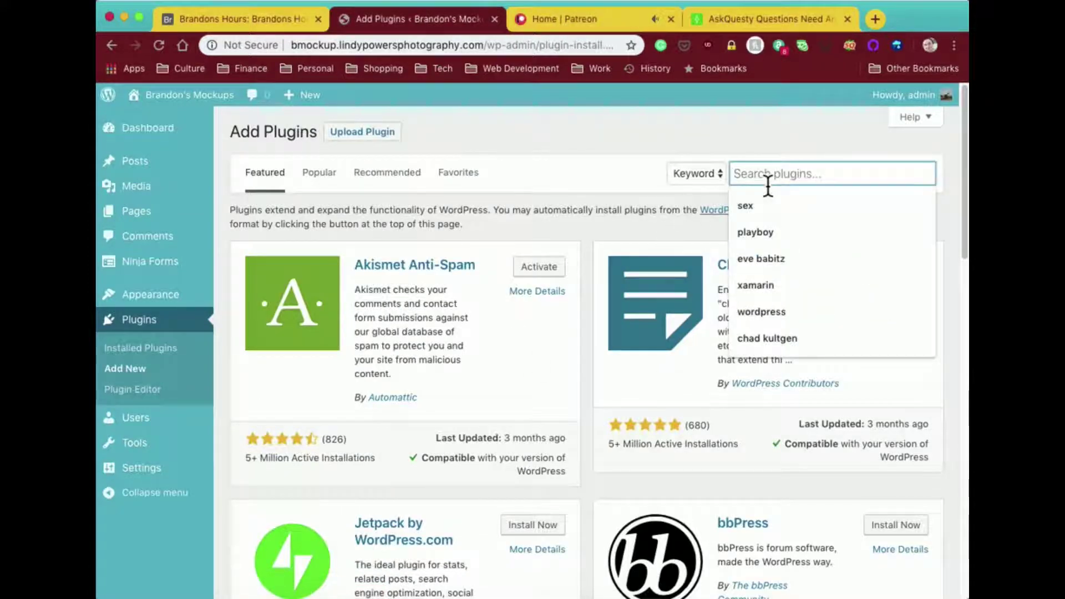
text(dupo)
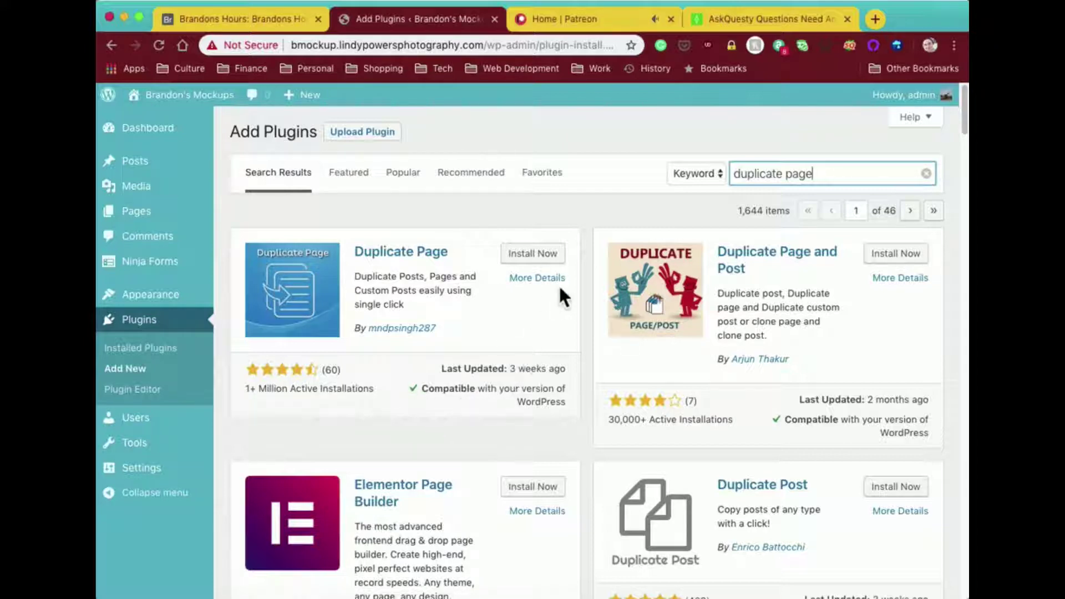
click(538, 256)
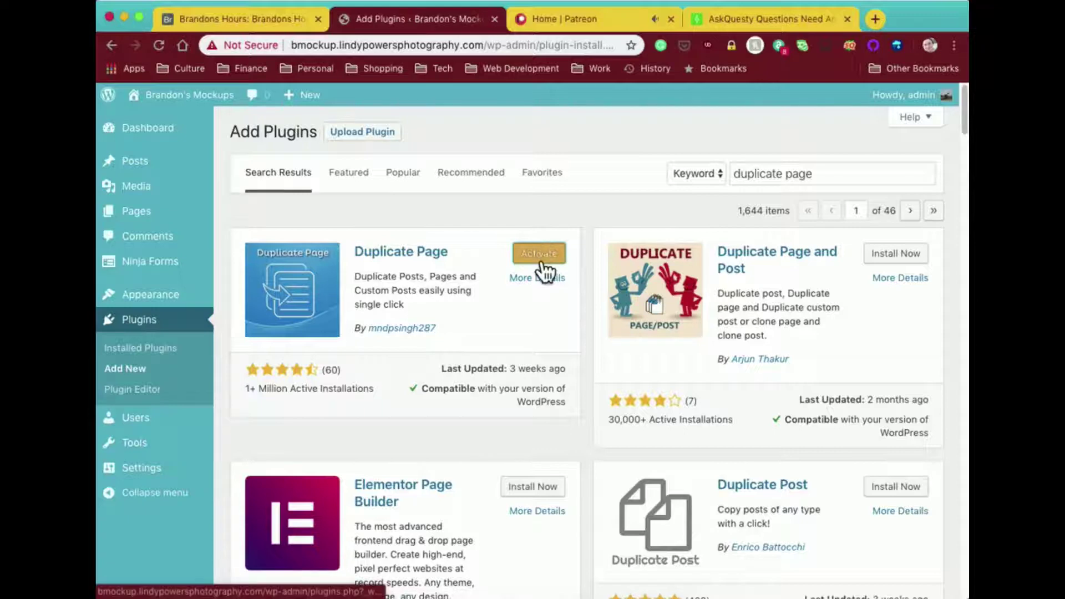
click(544, 258)
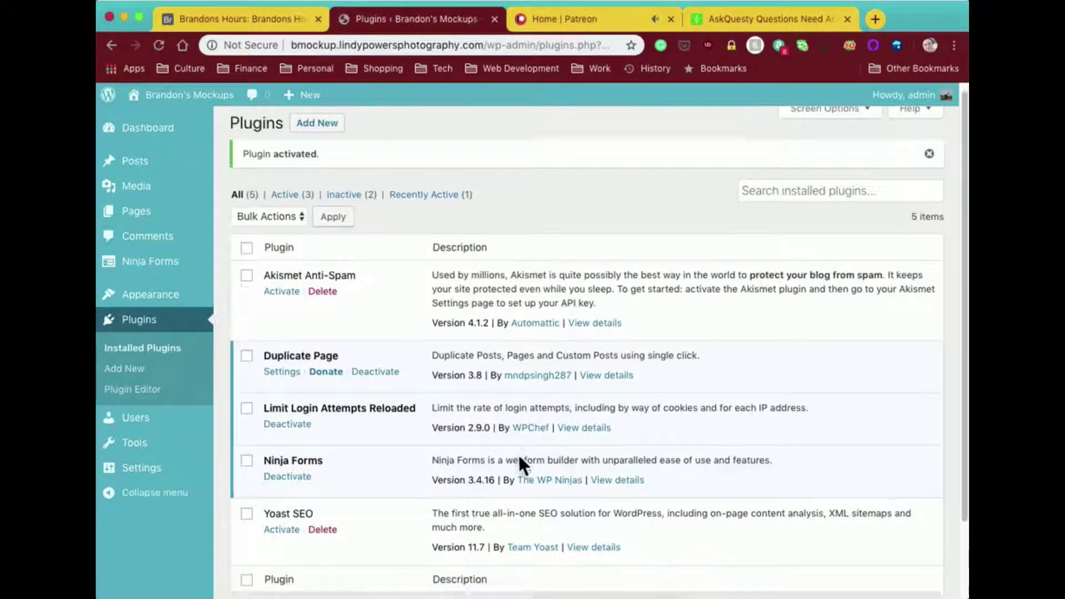
Step: Open the list of all pages and duplicate the About Us page
scroll(518, 452, down, 3)
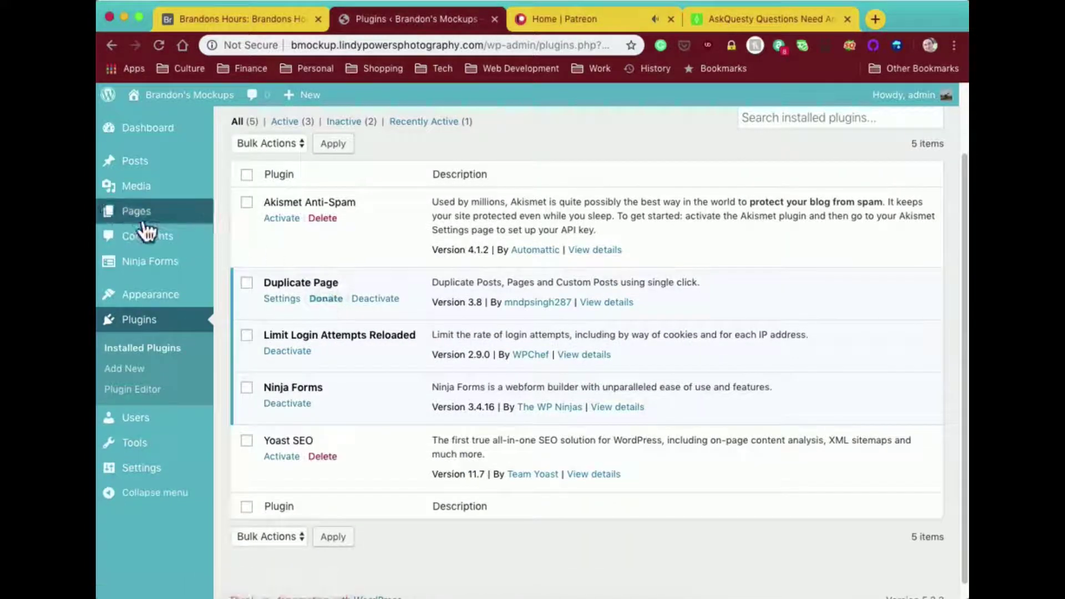
mouse_move(155, 226)
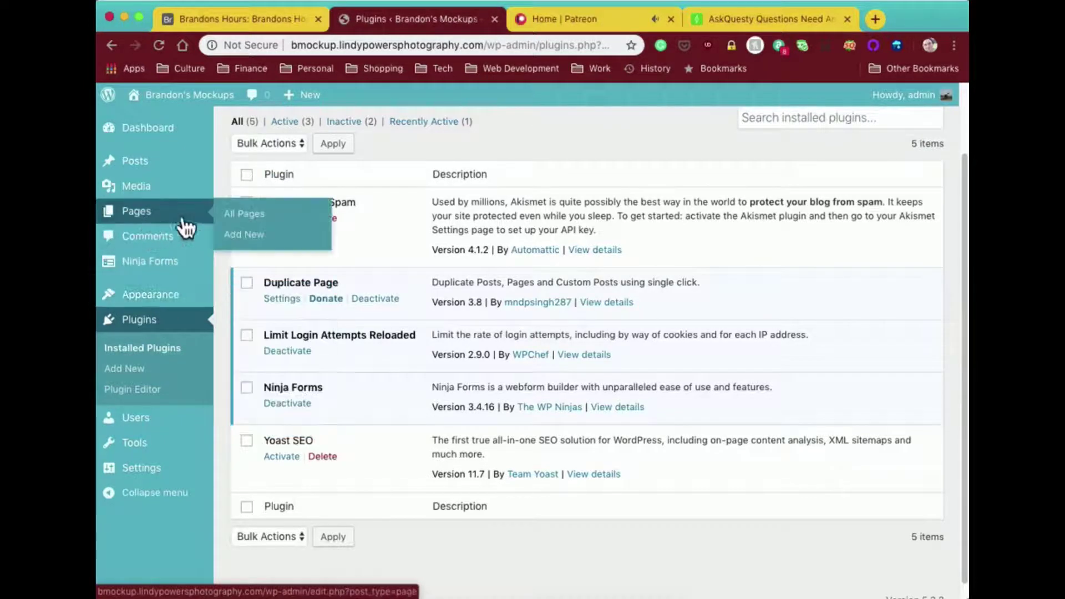
click(257, 222)
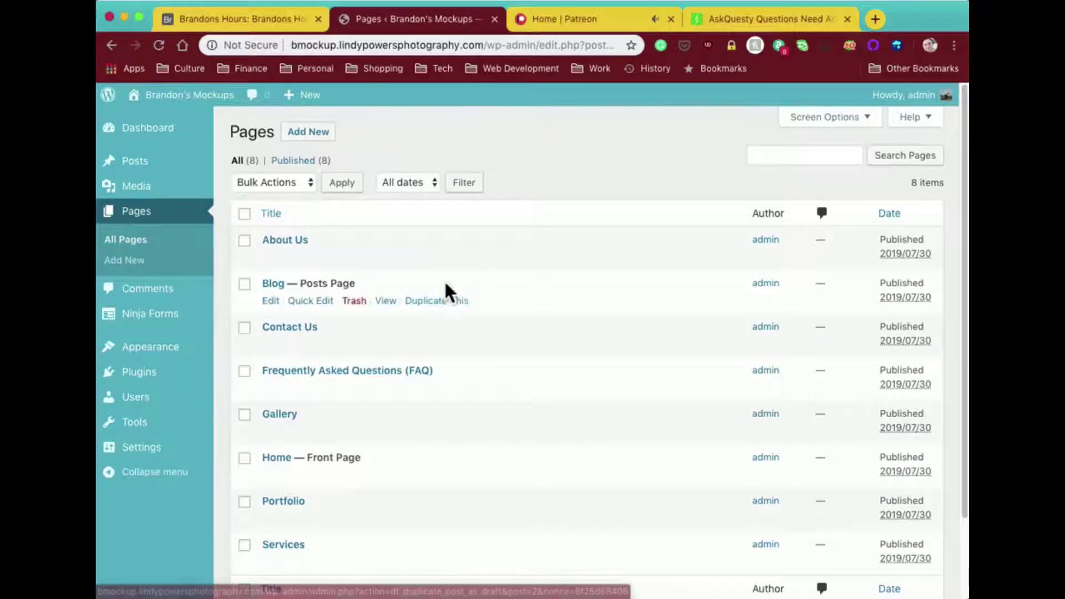
mouse_move(352, 257)
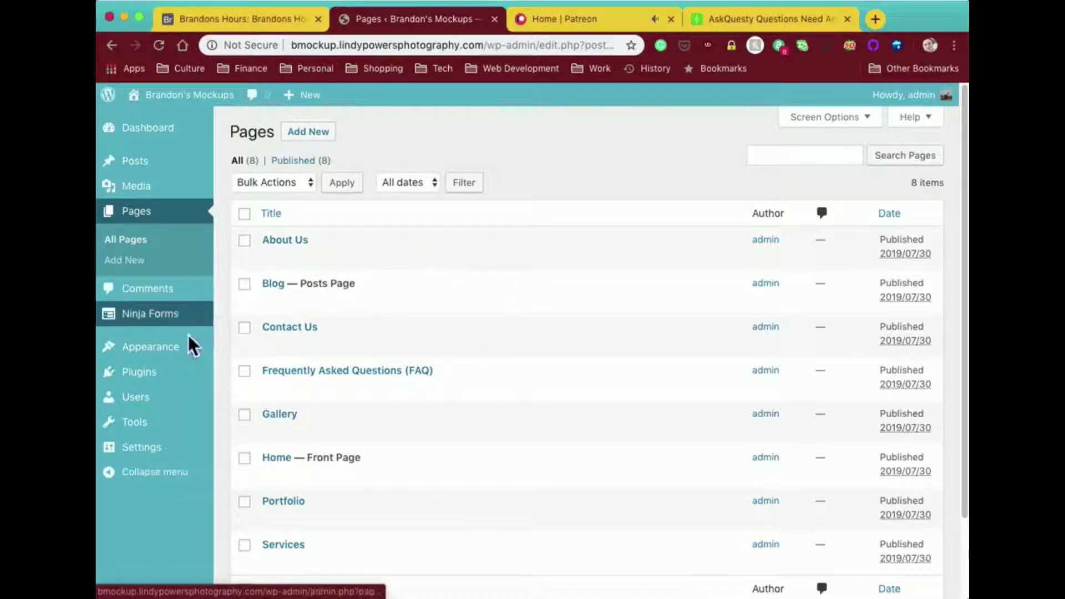
mouse_move(171, 386)
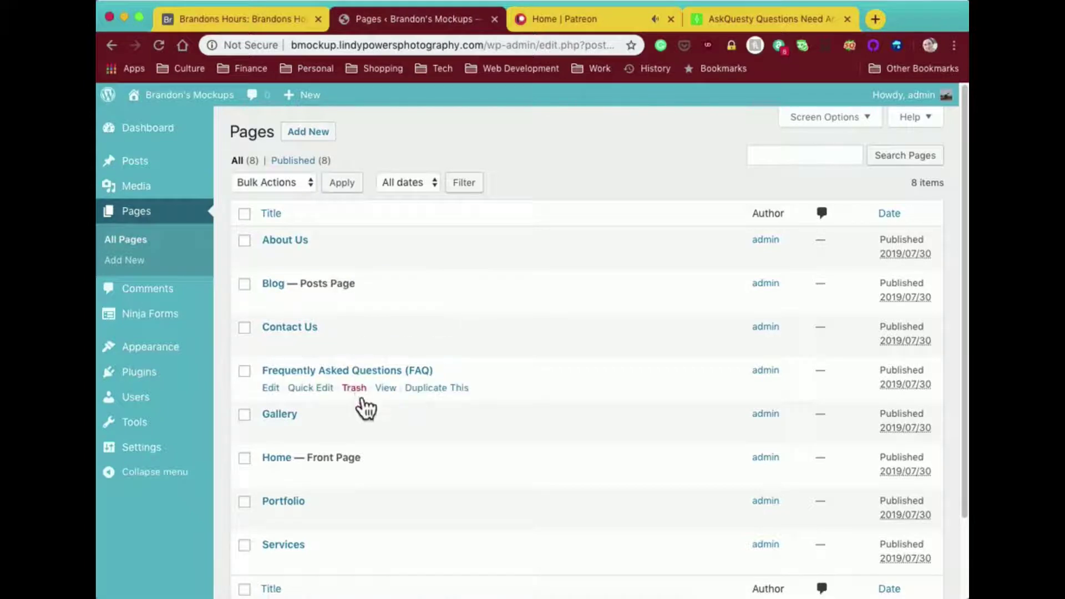
scroll(411, 433, down, 3)
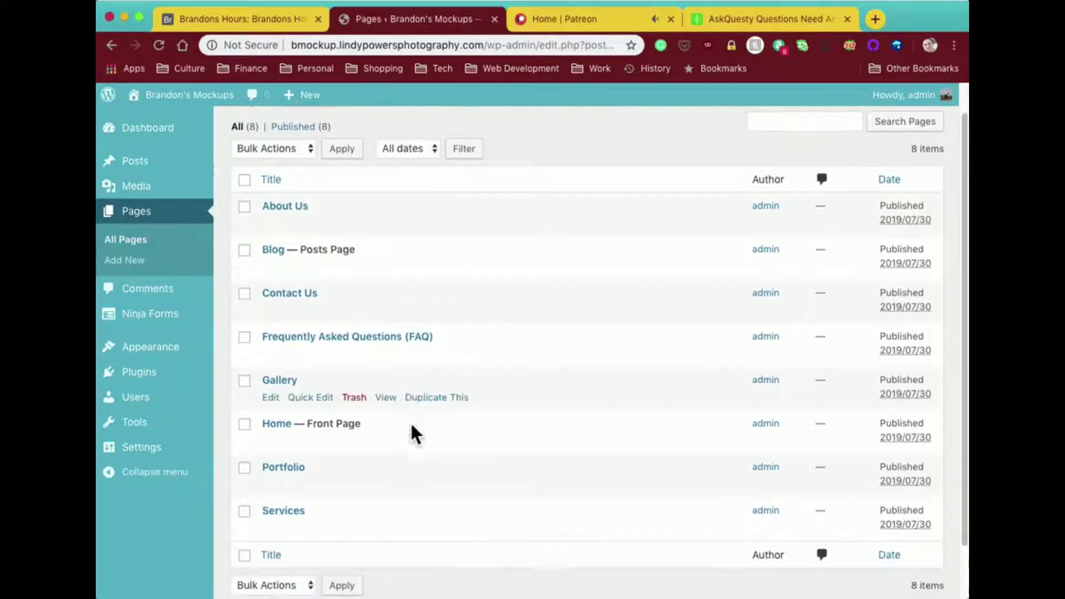
scroll(395, 405, down, 1)
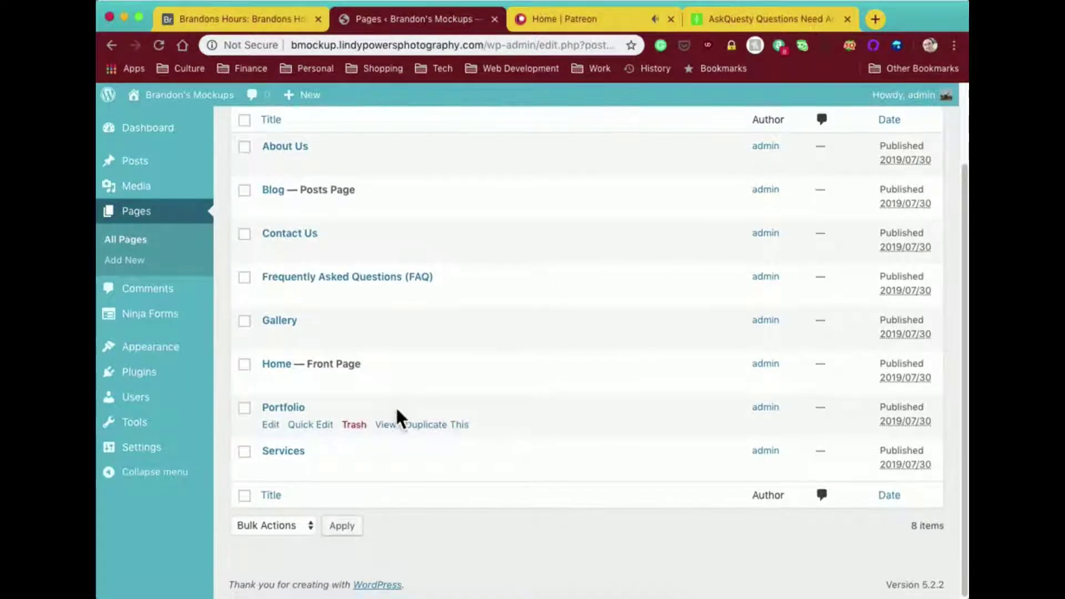
scroll(411, 294, up, 1)
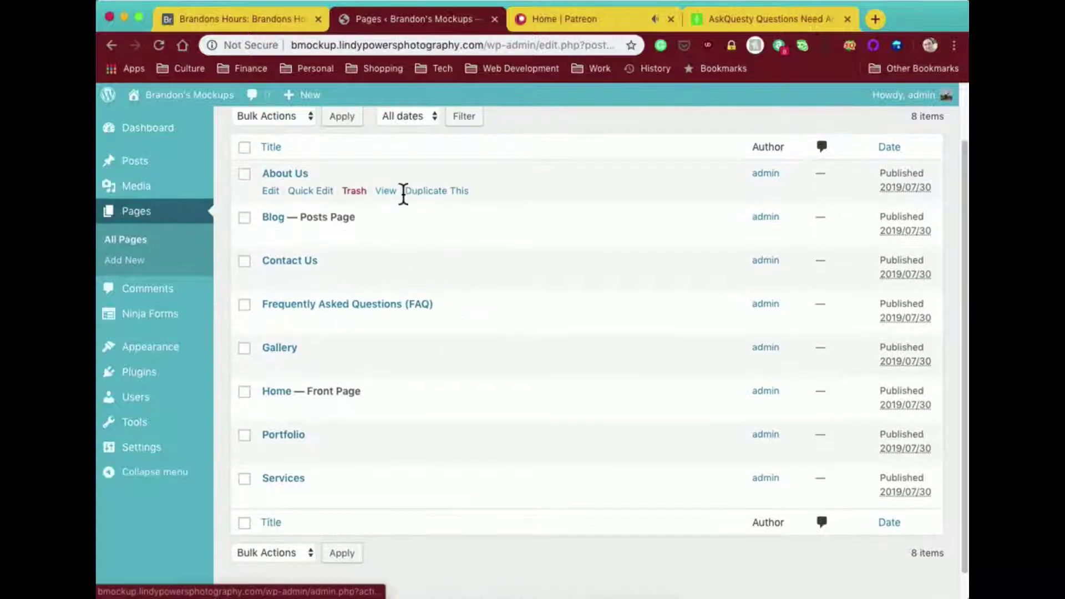
click(442, 201)
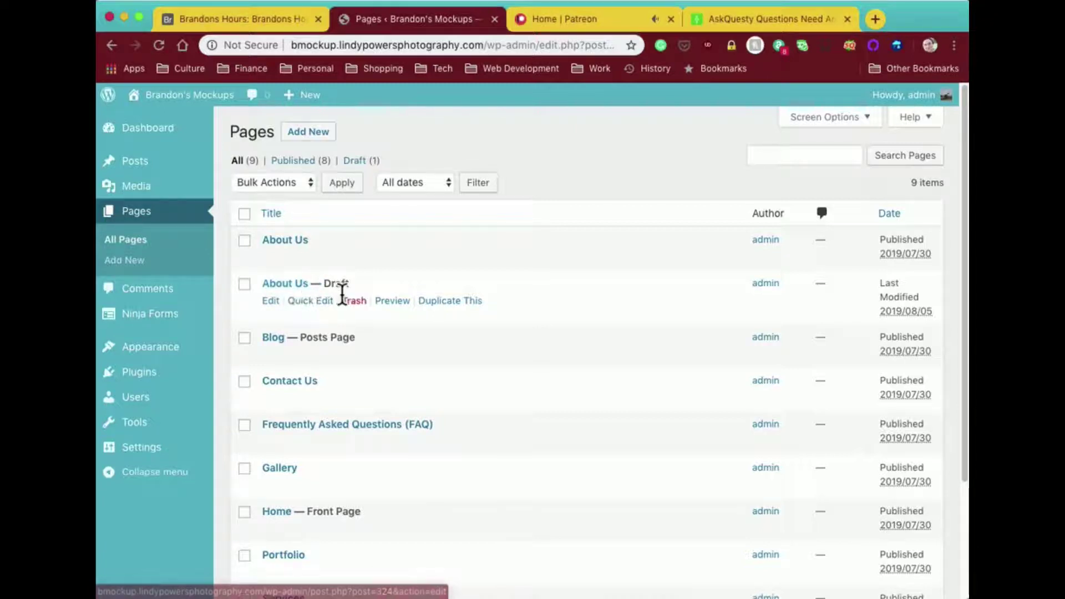
Step: Open the draft copy of the About Us page for editing and change its title to "About Us Backup"
click(298, 288)
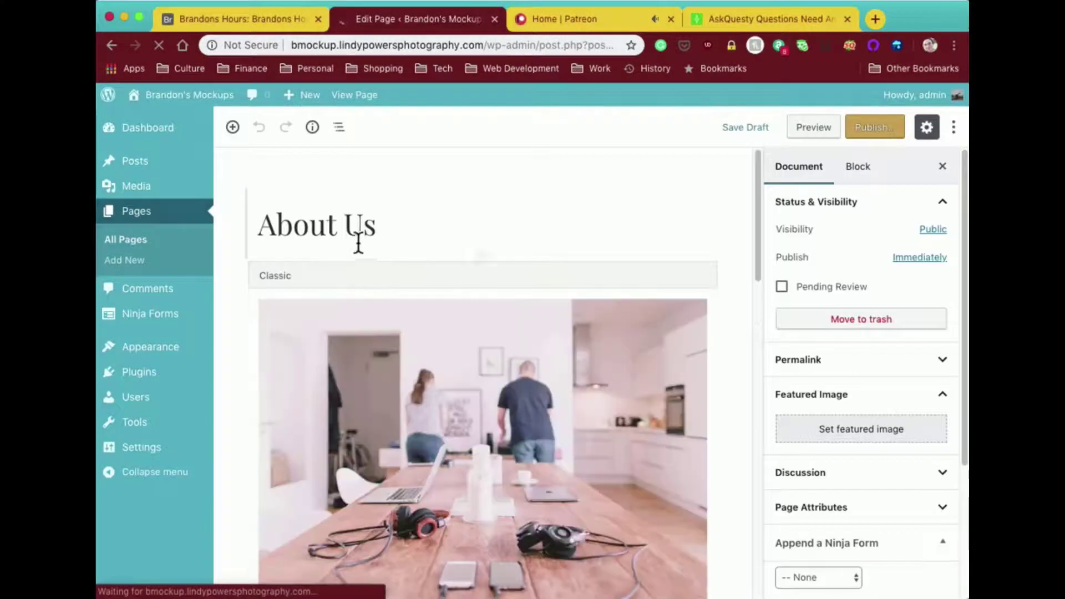
click(385, 229)
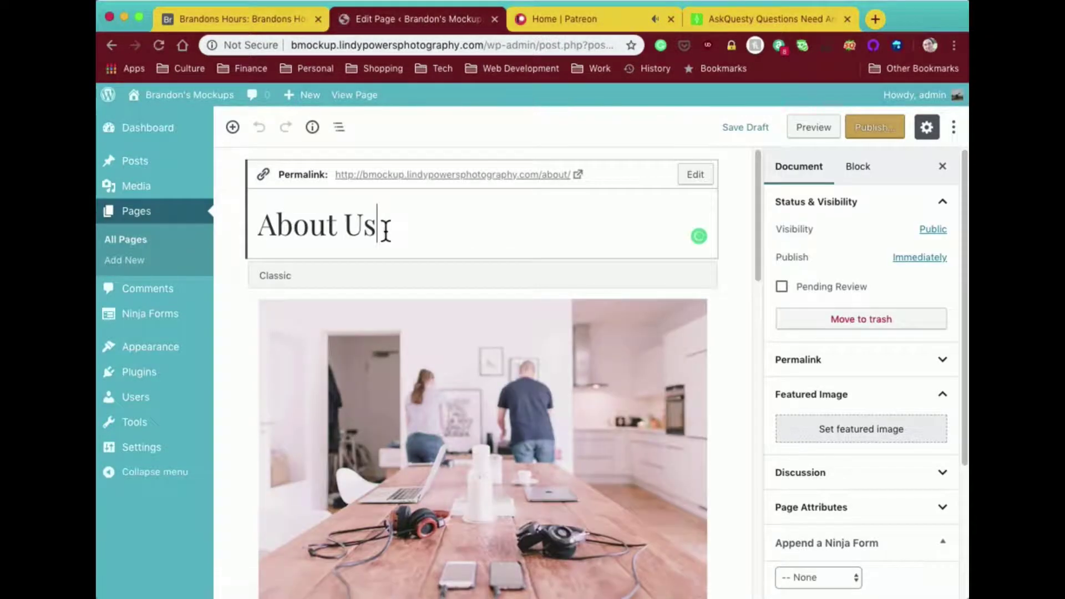
key(BackSpace)
key(BackSpace)
key(BackSpace)
key(BackSpace)
key(BackSpace)
key(BackSpace)
key(BackSpace)
key(BackSpace)
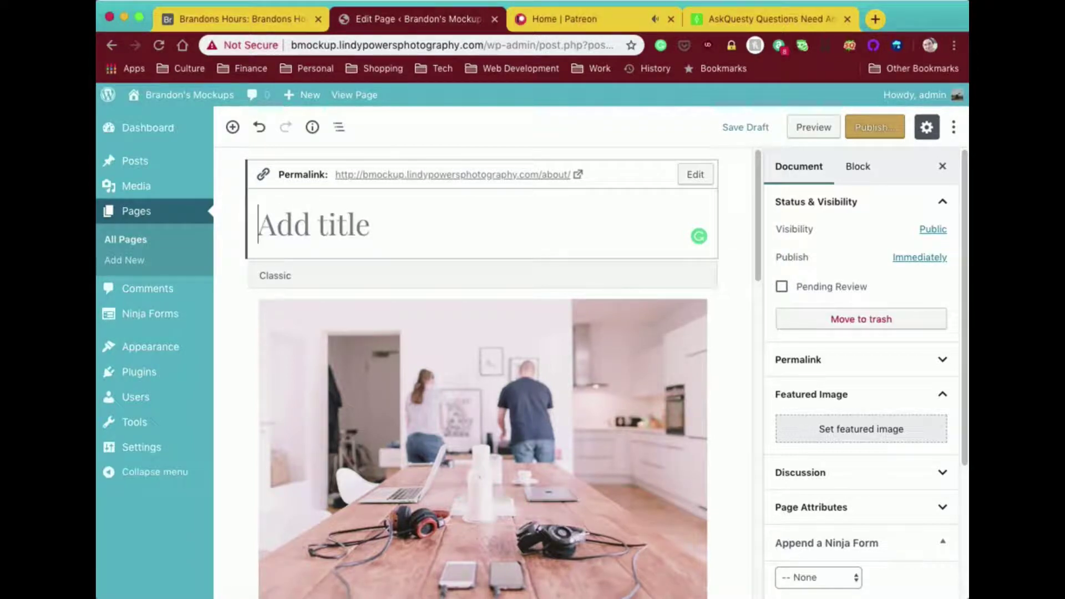
text(A)
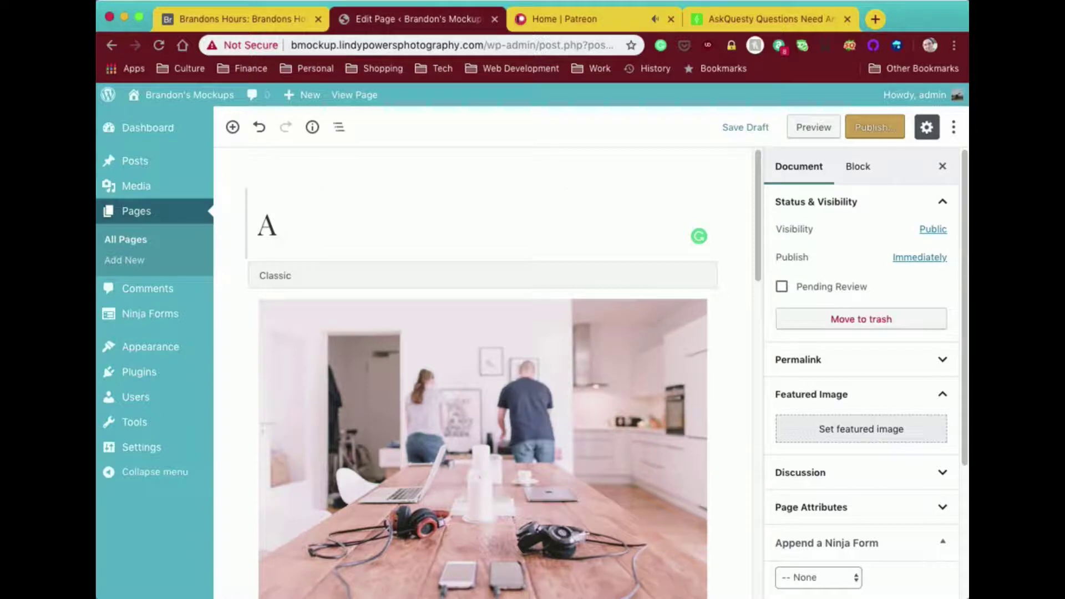
text(bout Us Backup)
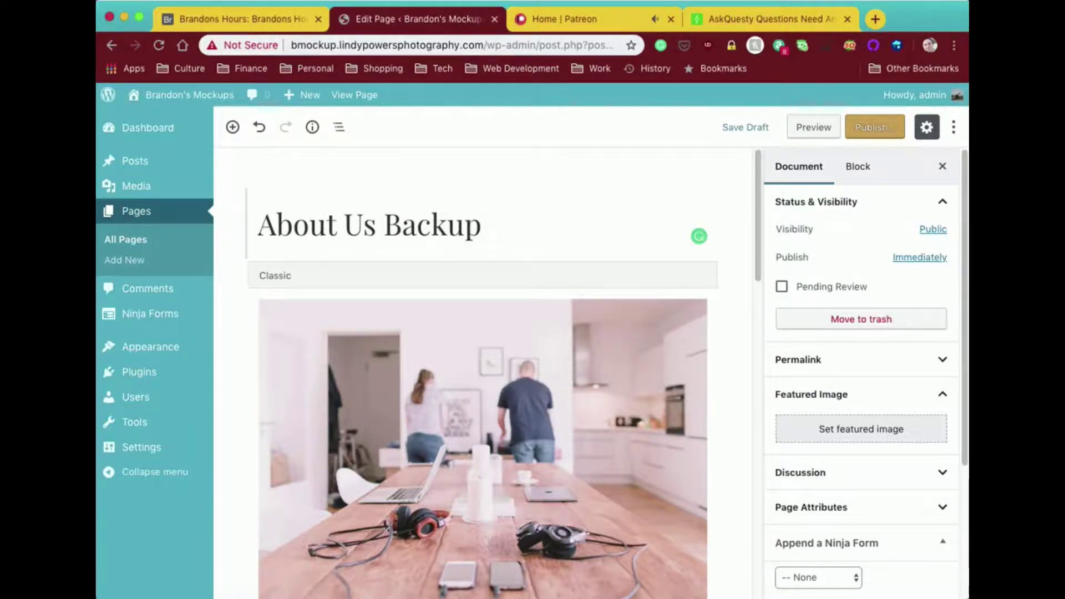
Step: Delete all page content from the "Our Story" heading to the end, including the empty line left after the "Our Approach" text
scroll(737, 304, down, 3)
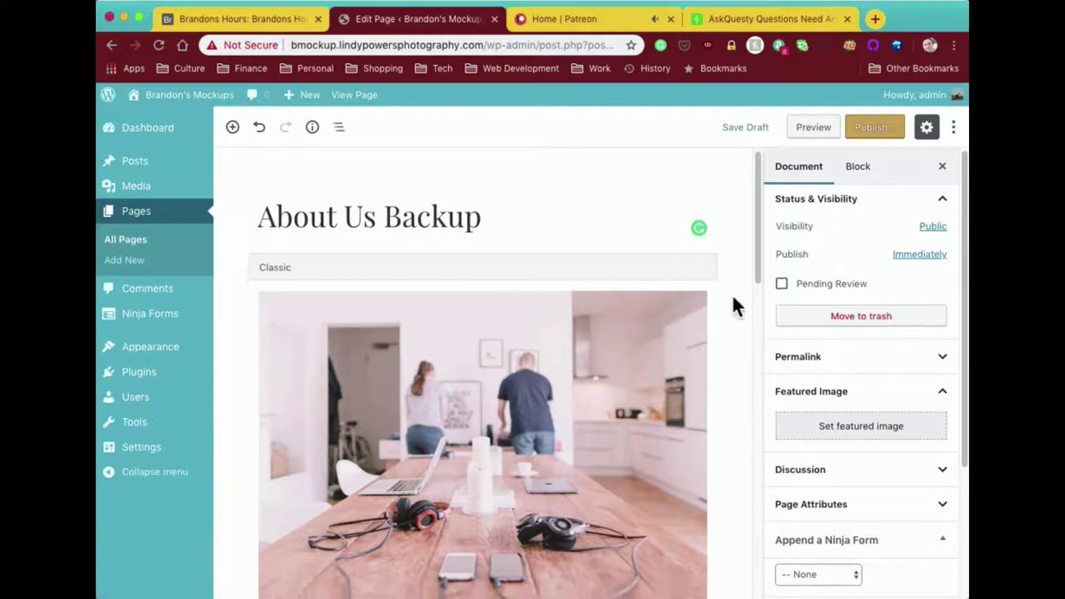
scroll(638, 347, down, 10)
scroll(374, 342, down, 5)
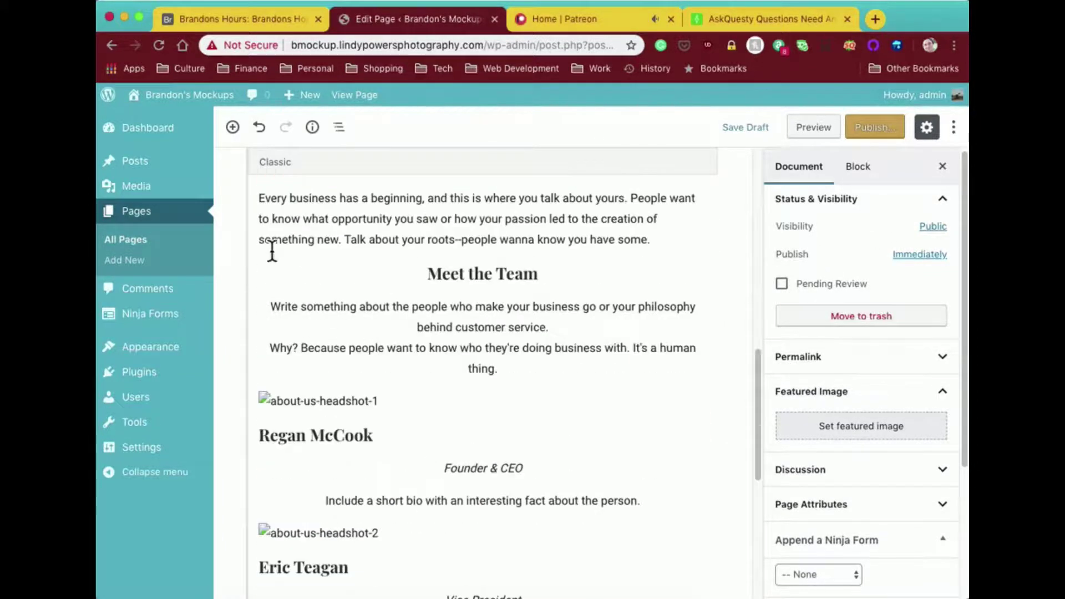
scroll(324, 328, up, 3)
scroll(324, 328, up, 3)
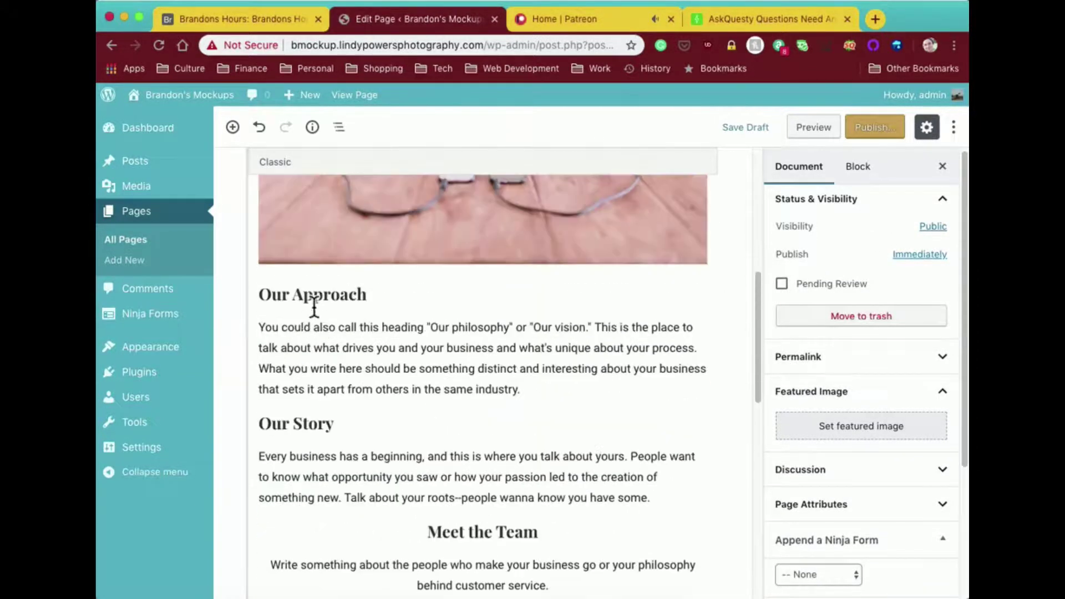
click(375, 445)
drag(260, 448, 335, 451)
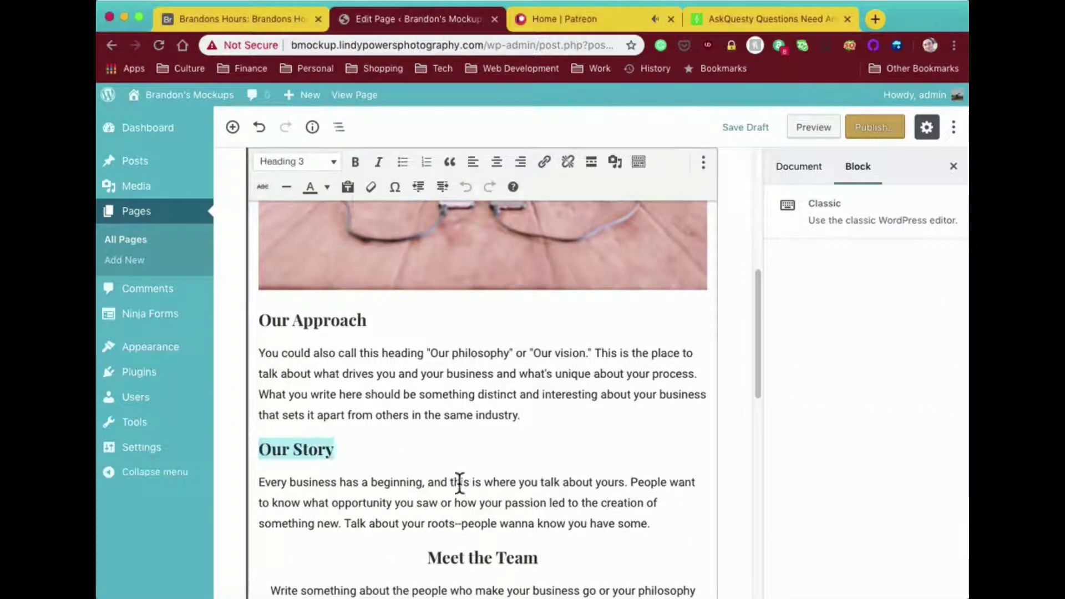
key(shift+super+Down)
key(BackSpace)
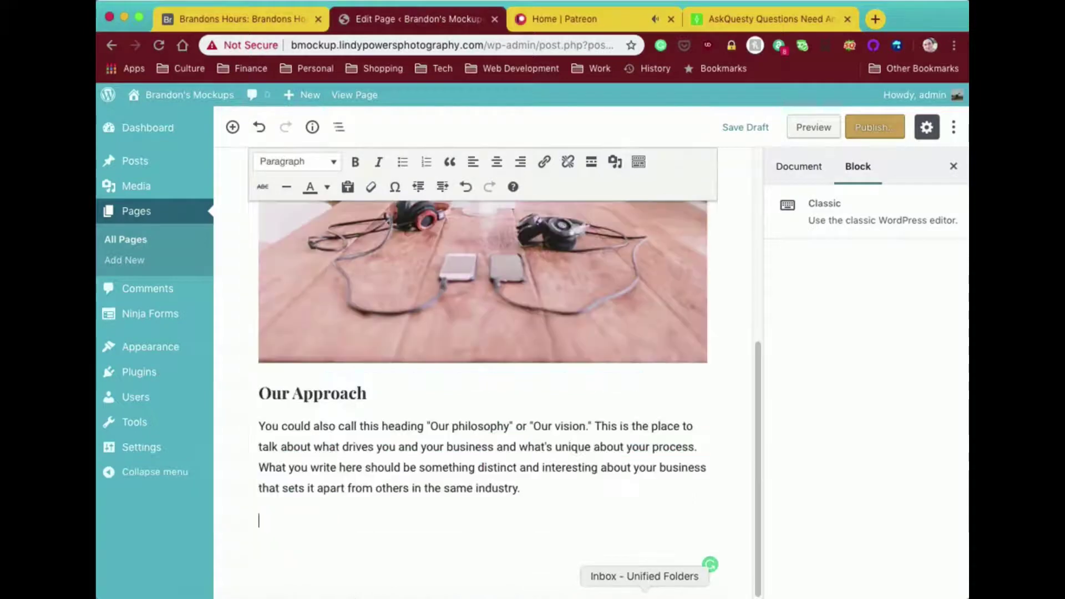
key(BackSpace)
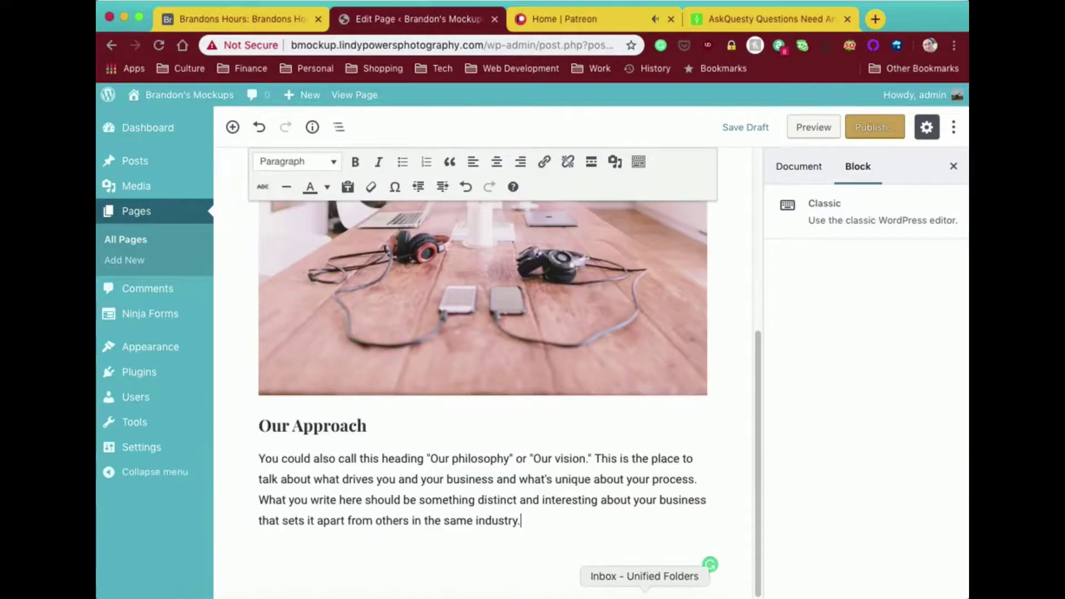
Step: Review the shortened About Us Backup page and publish it with public visibility, effective immediately
scroll(544, 485, up, 5)
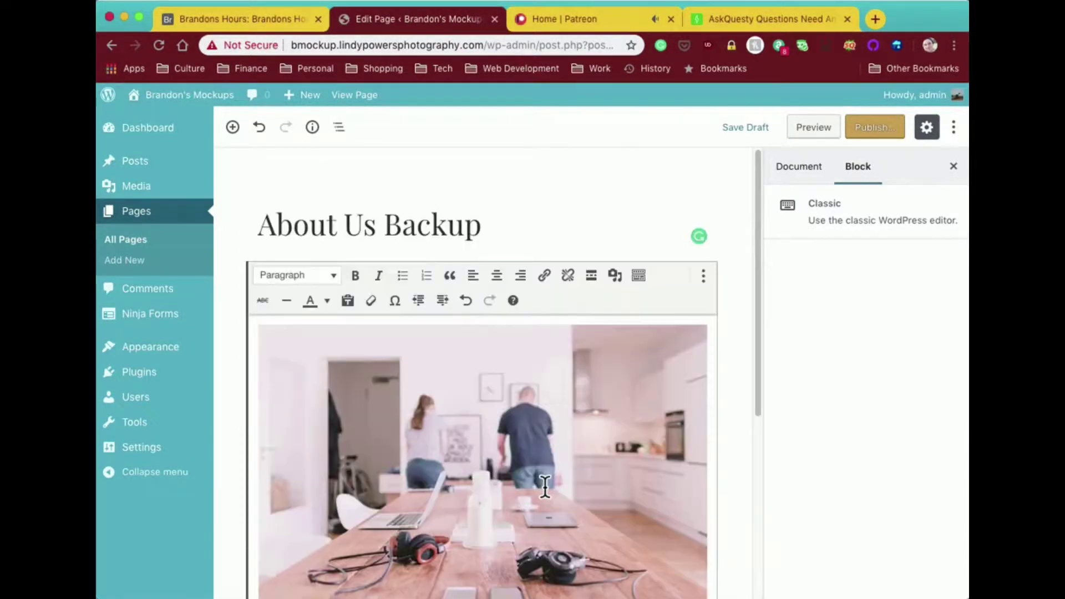
scroll(544, 485, down, 5)
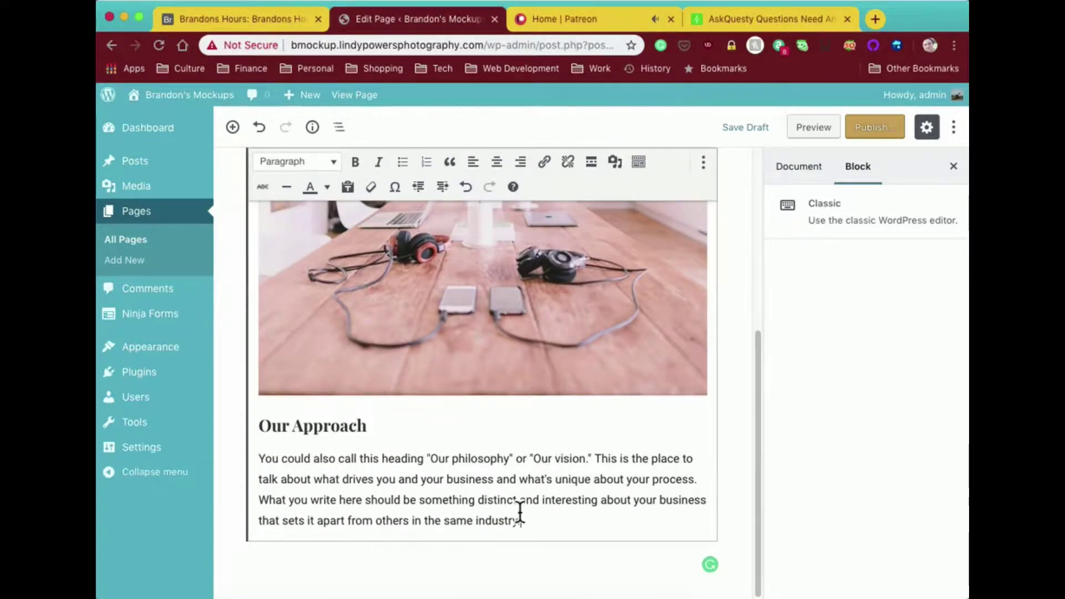
scroll(518, 513, up, 1)
scroll(479, 513, up, 6)
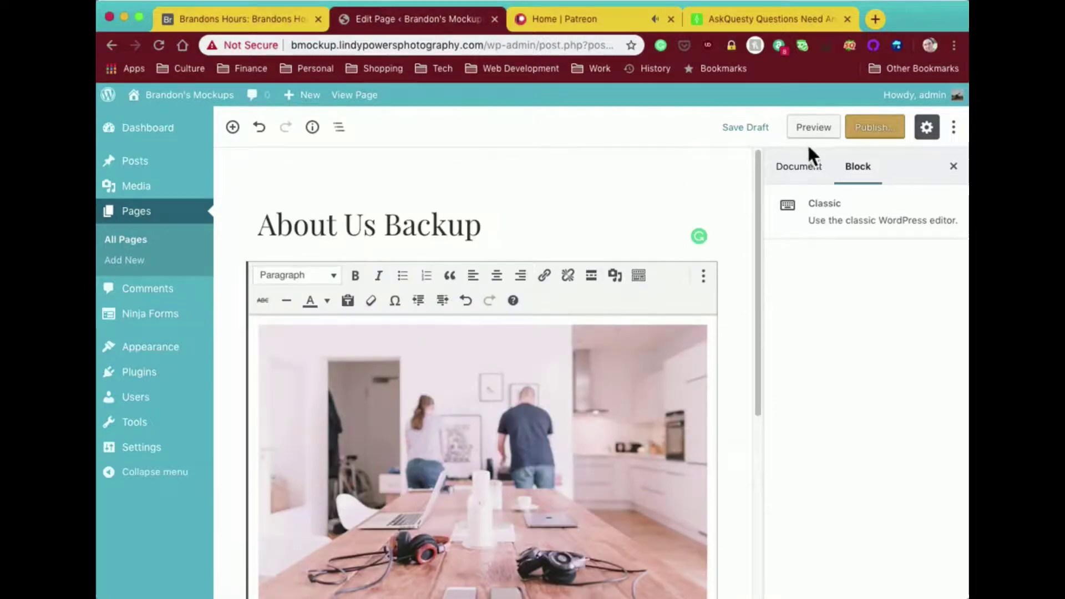
click(897, 132)
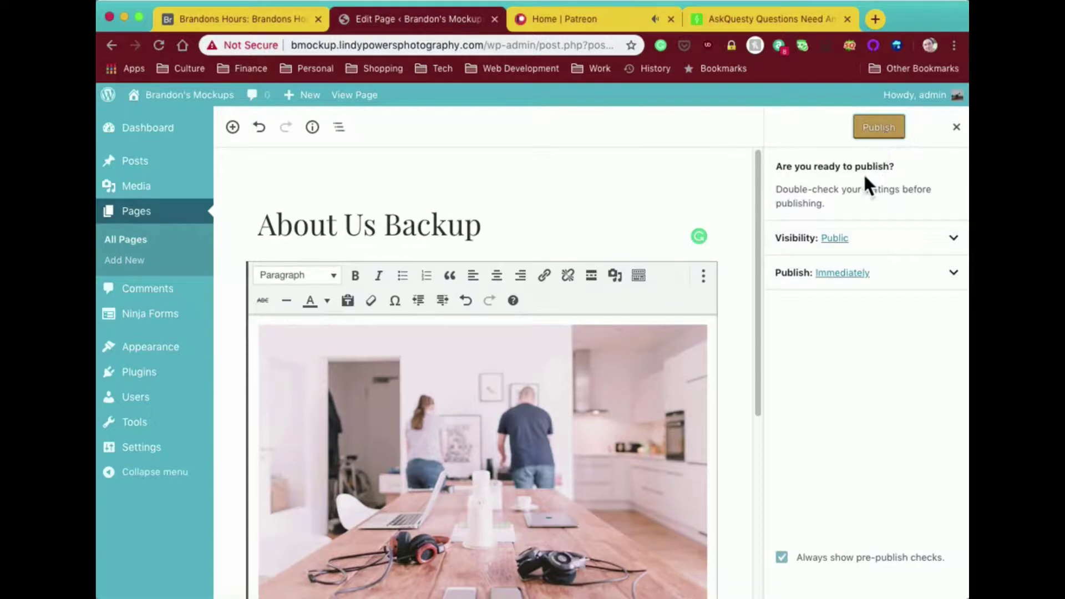
click(887, 126)
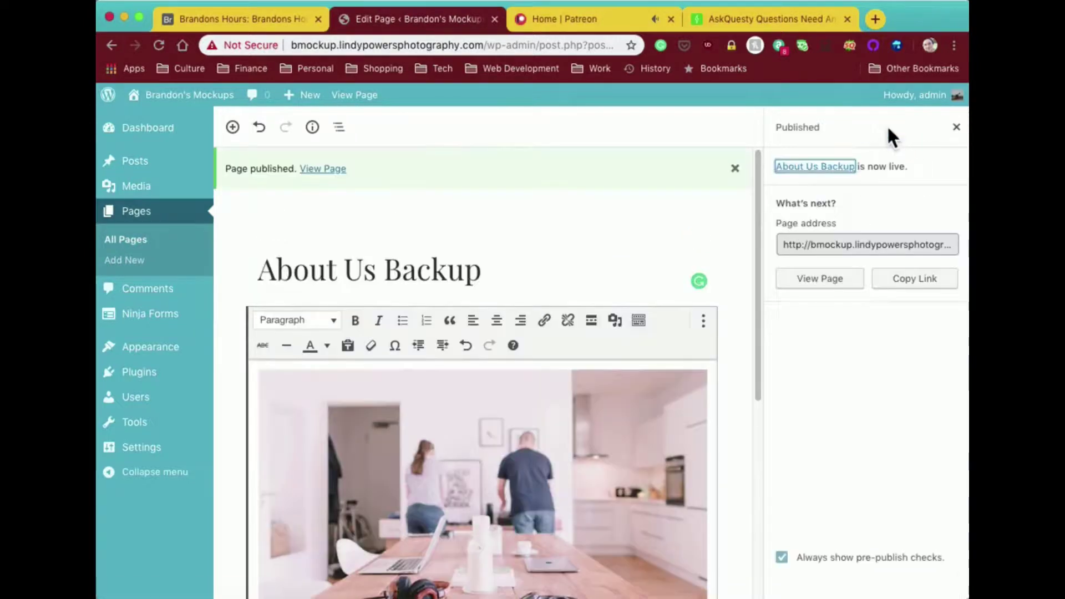
Step: View the live About Us Backup page, check its navigation menu and content down to the footer, and return to the site dashboard
click(829, 177)
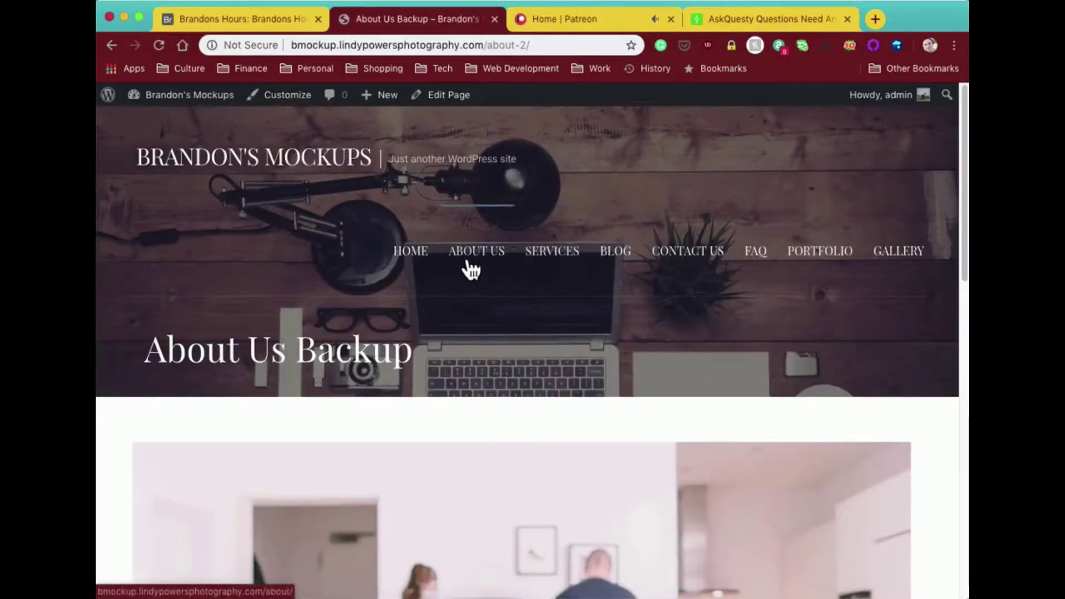
scroll(288, 355, down, 10)
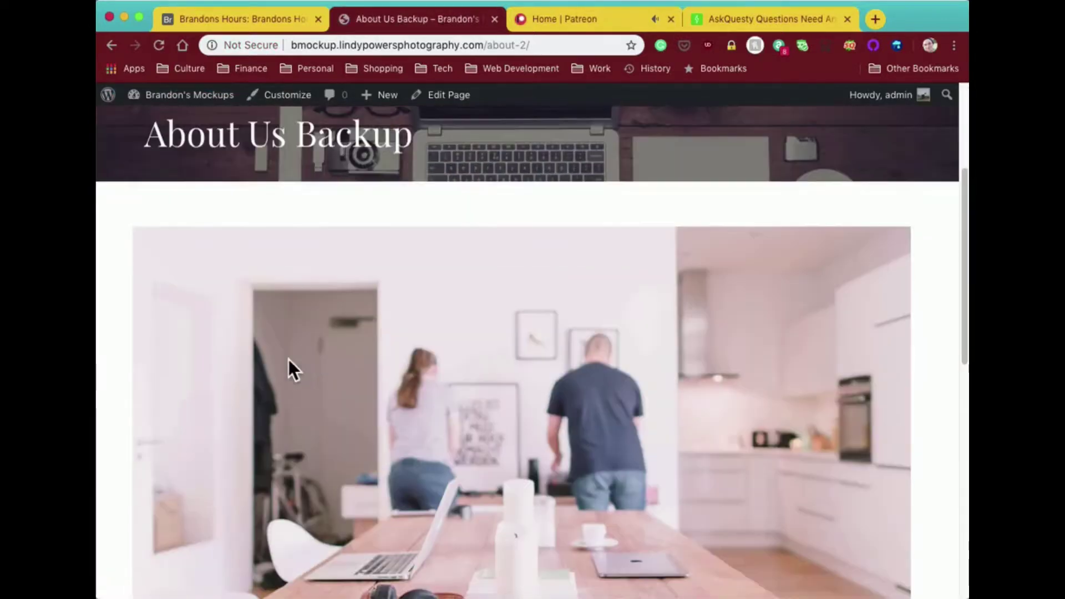
scroll(288, 358, down, 3)
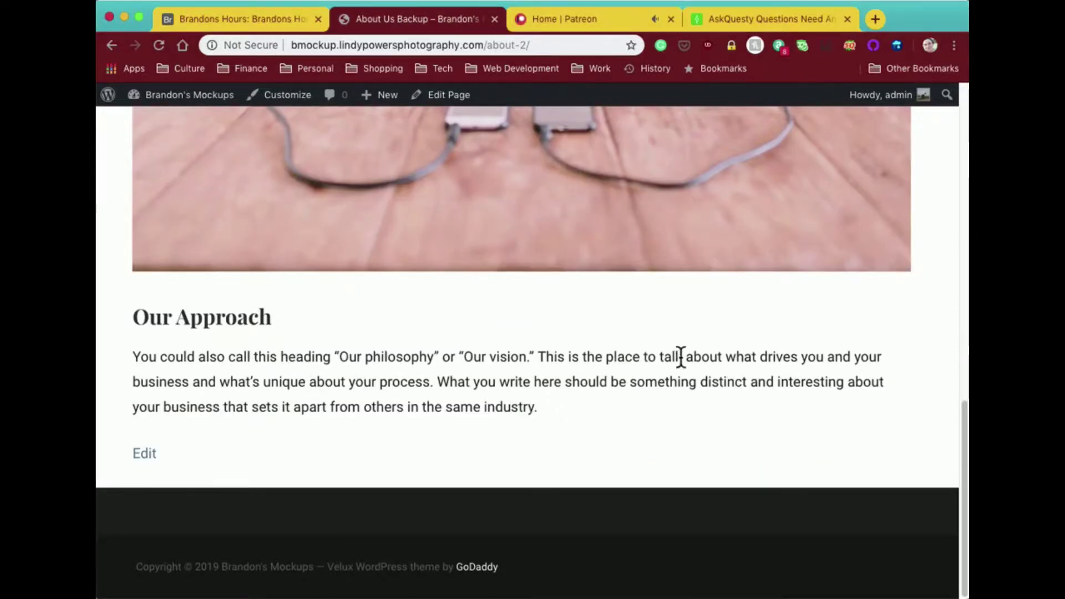
scroll(687, 421, up, 13)
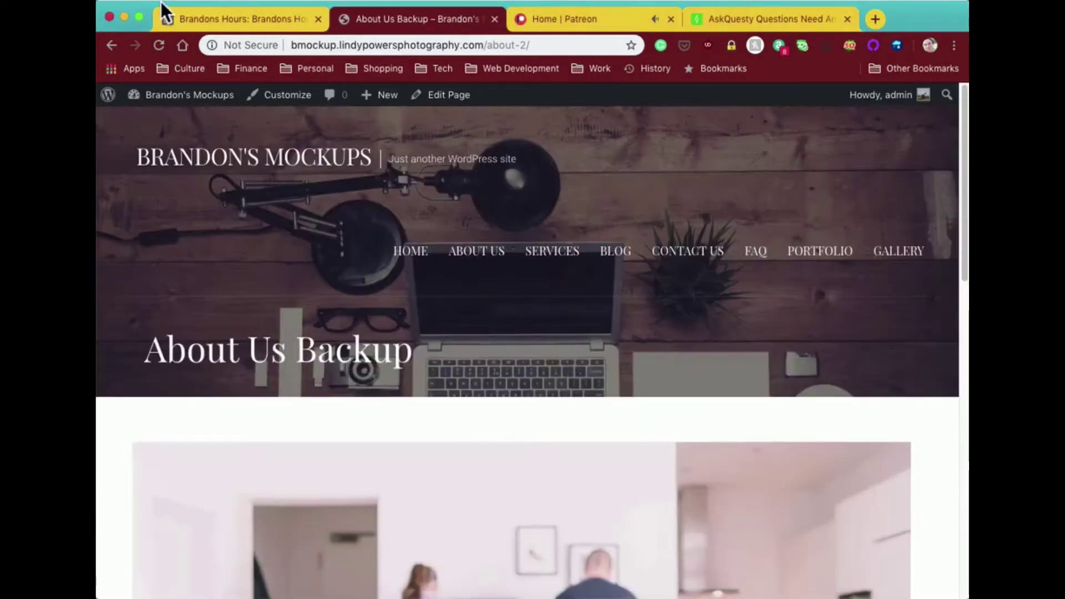
mouse_move(194, 100)
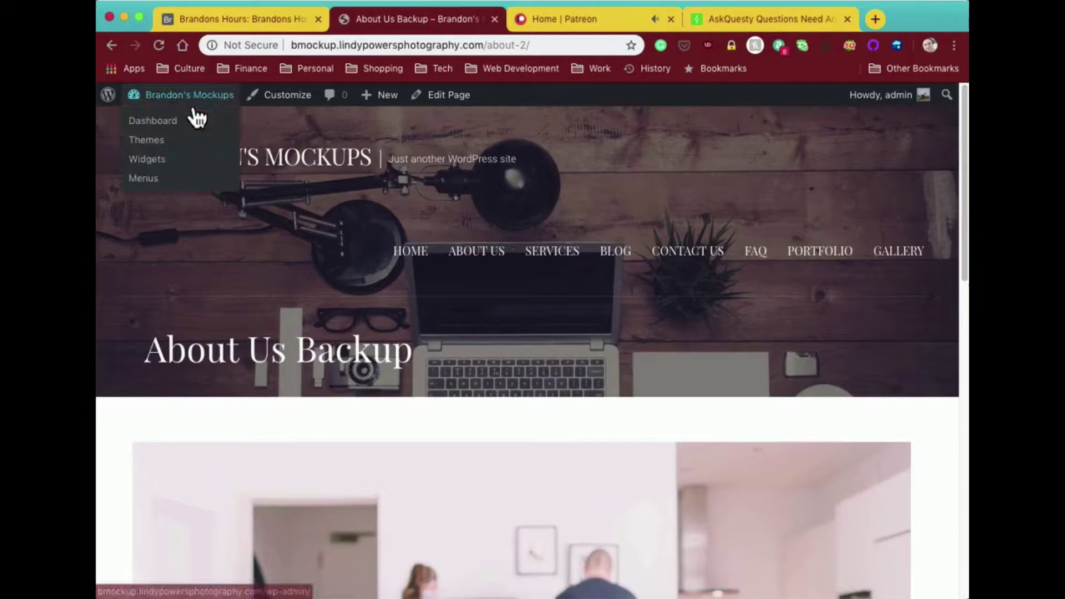
click(164, 121)
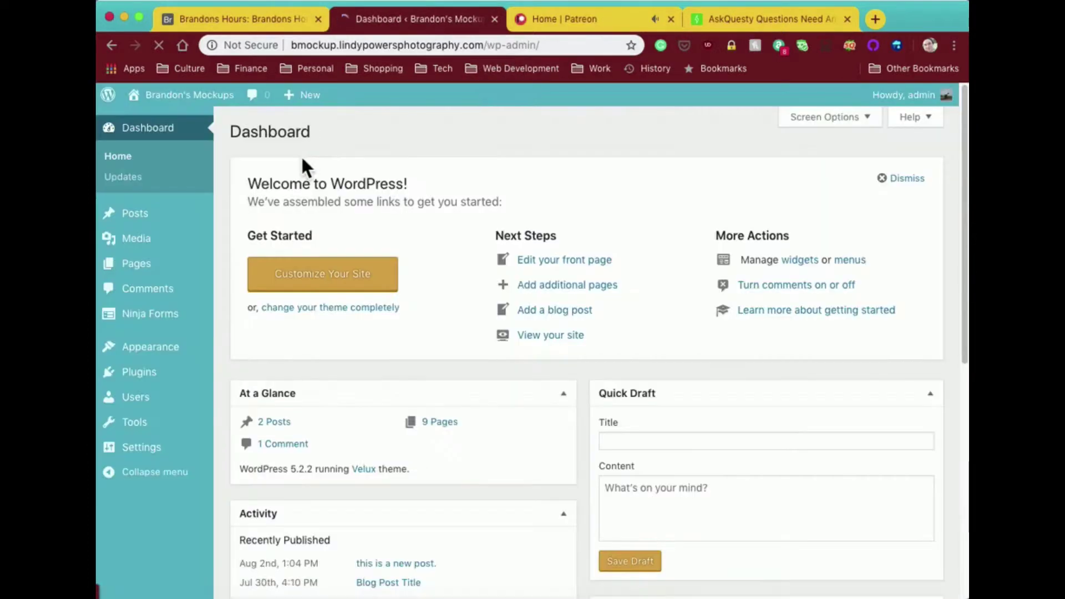